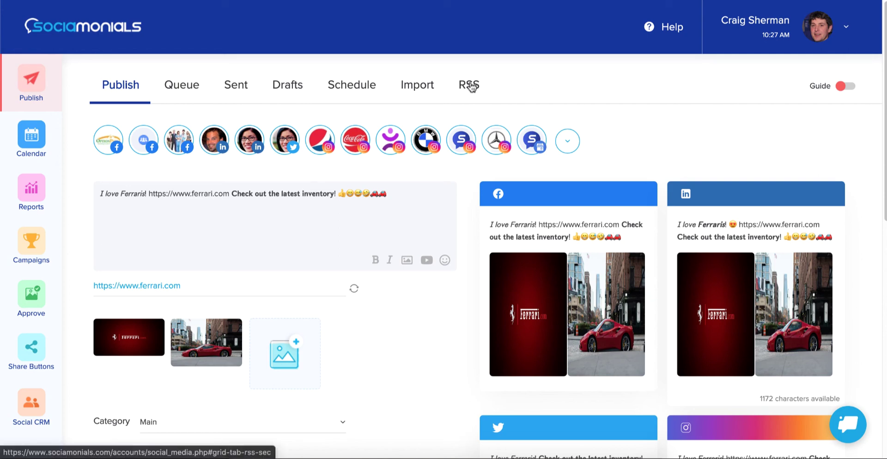
- Switch to the RSS tab of the Publish area to see the empty feeds list
click(471, 86)
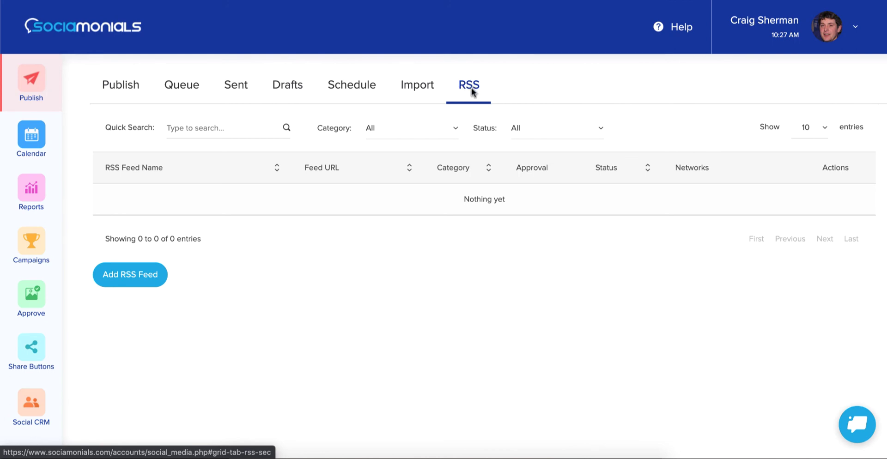
- Add a new RSS feed named Sports, pasting the Fox Sports feed URL copied from TextEdit
click(130, 278)
click(330, 455)
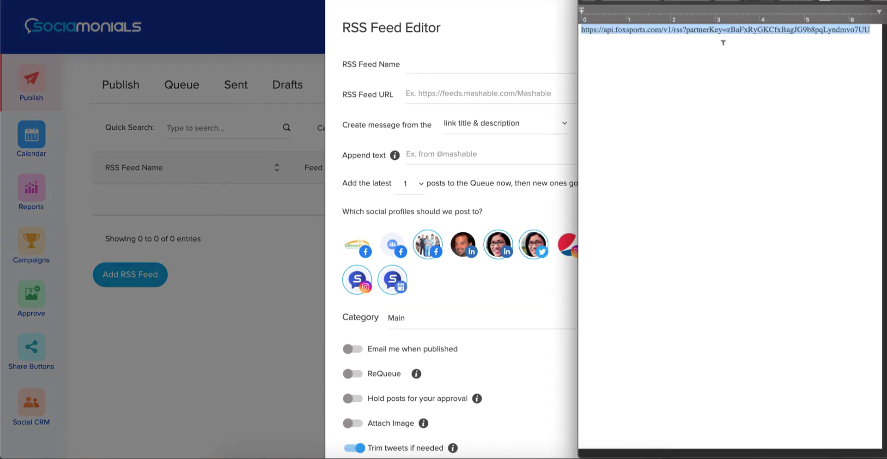
click(469, 60)
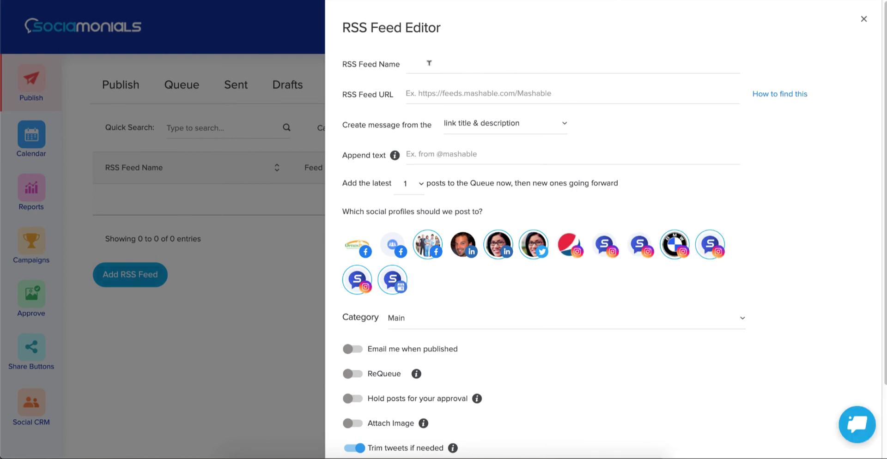
click(438, 94)
text(https://api.foxsports.com/v1/rss?partnerKey=zBaFxRyGKCfxBagJG9b8pqLyndmvo7UU)
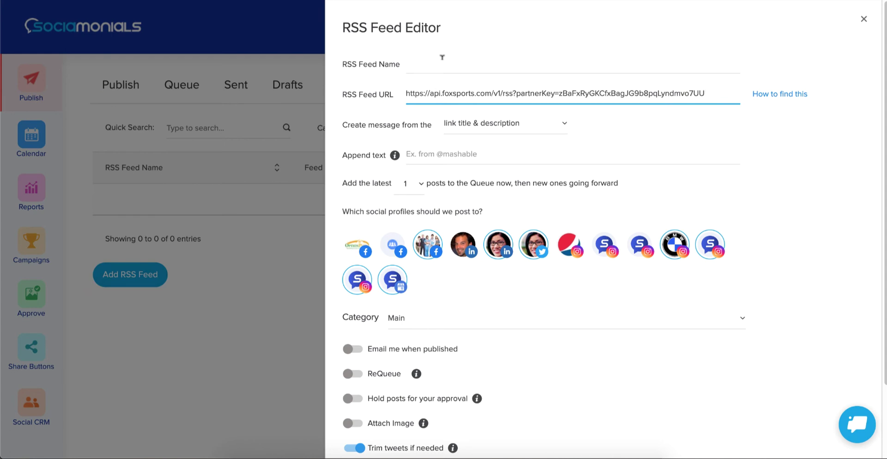
click(439, 57)
text(Sports)
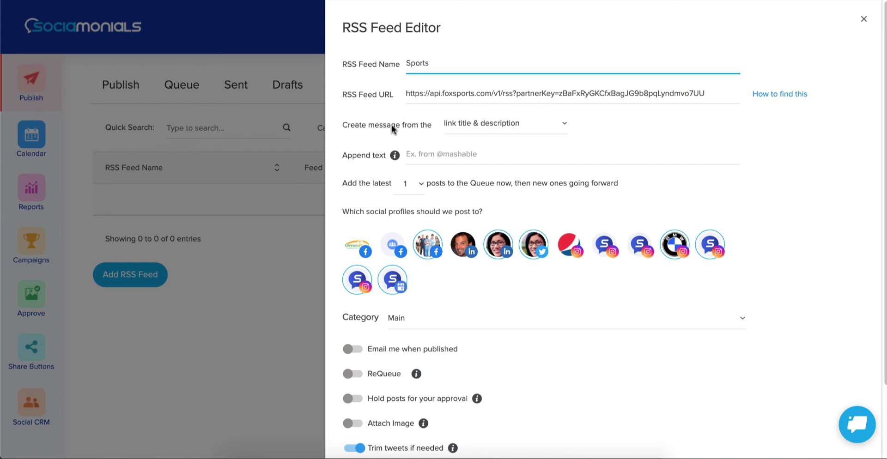
click(490, 128)
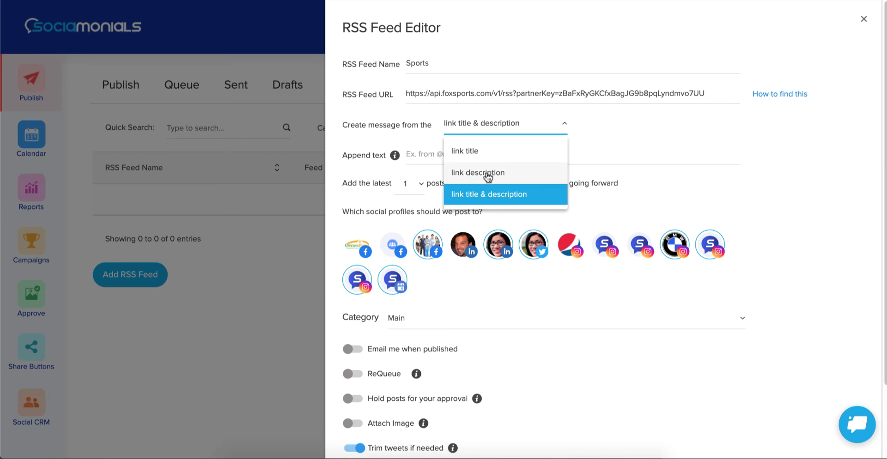
click(490, 194)
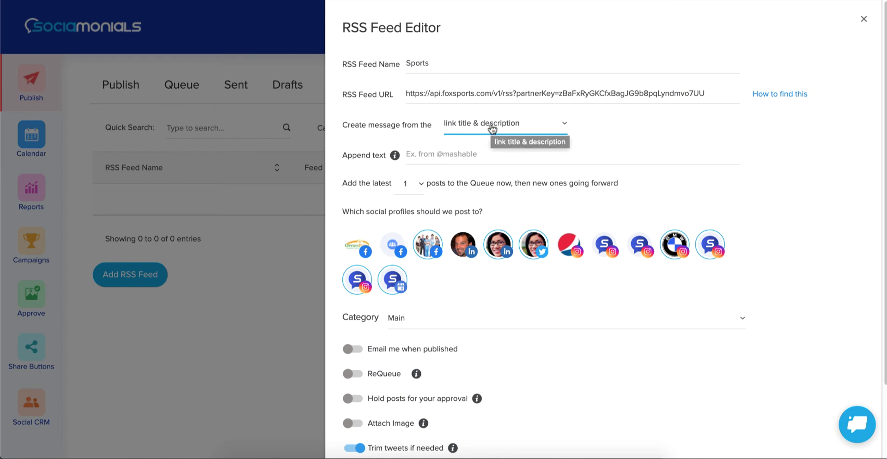
click(493, 129)
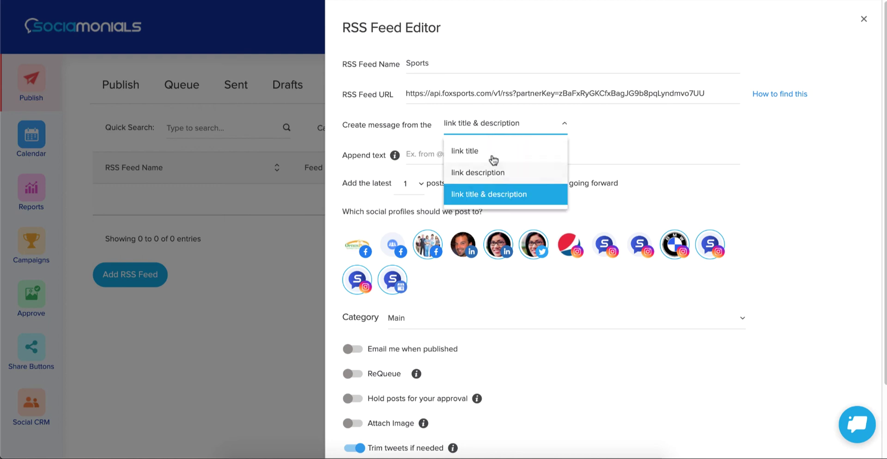
click(633, 120)
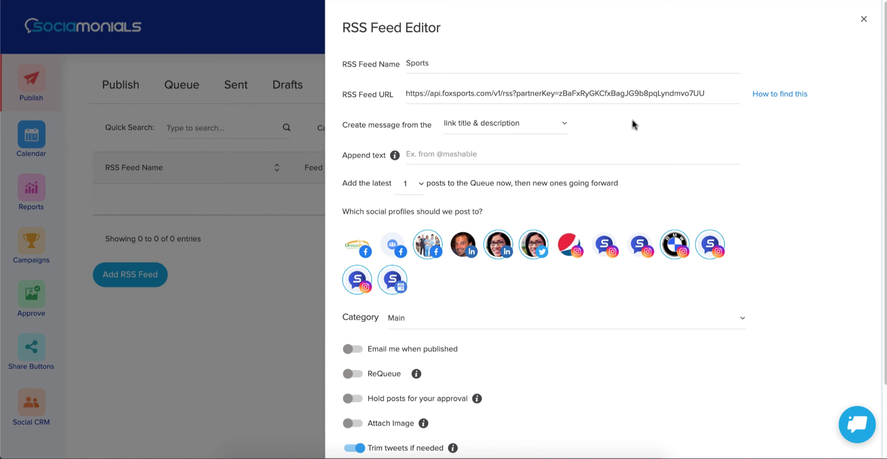
click(511, 151)
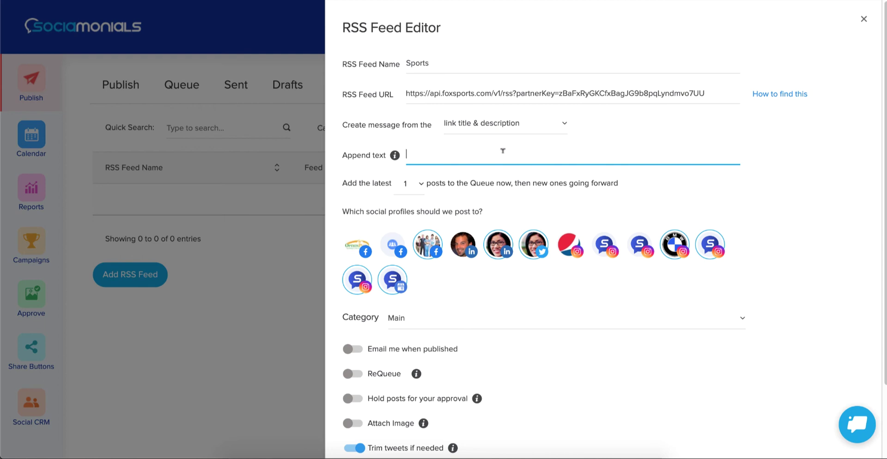
text(via @foxsports)
- Choose 10 in the 'Add the latest' dropdown so ten posts queue immediately
click(415, 187)
scroll(409, 269, down, 3)
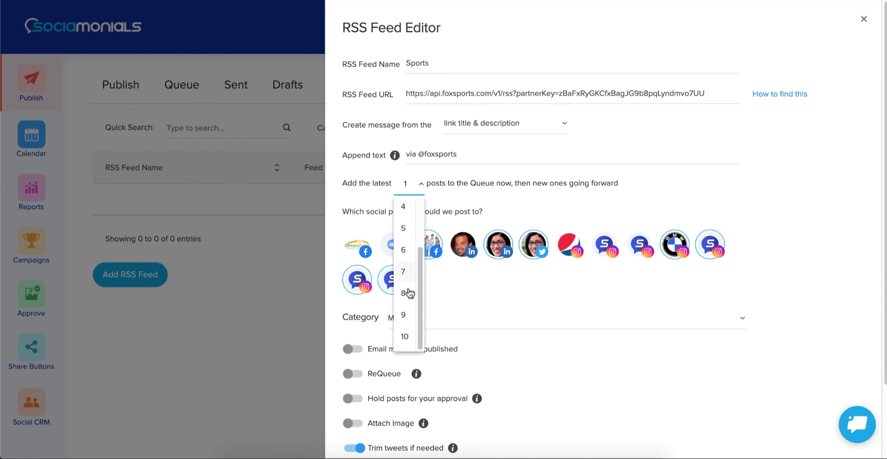
click(406, 336)
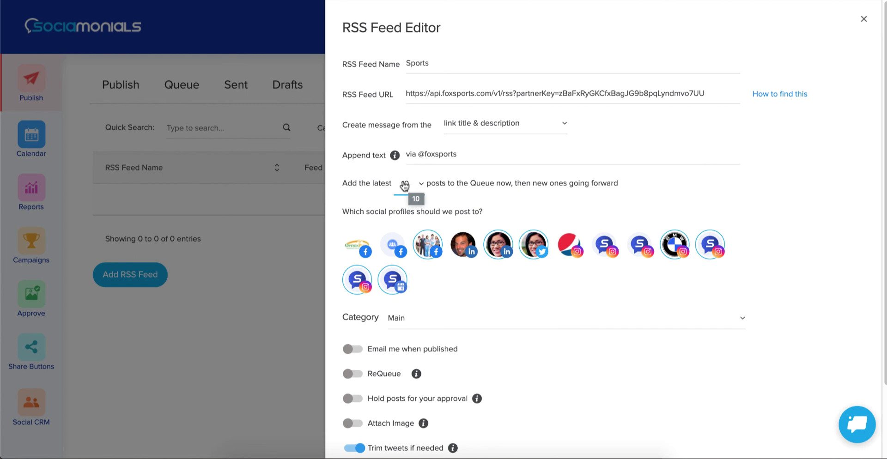
scroll(406, 187, down, 1)
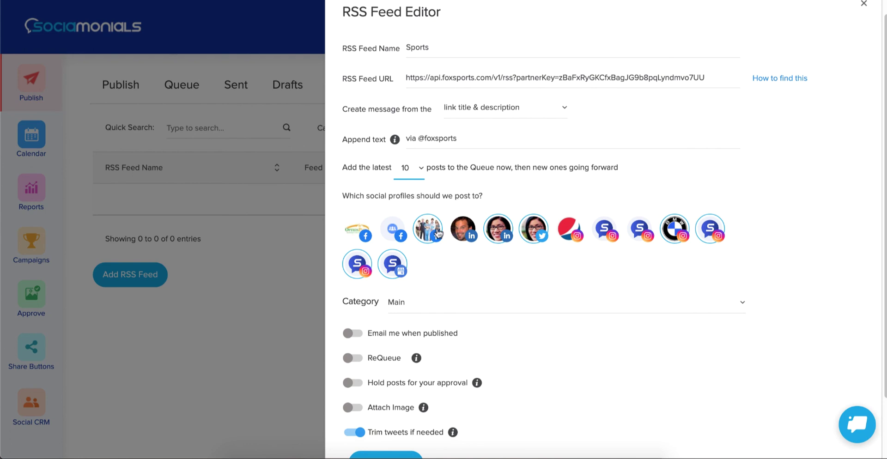
- Add the Pepsi Instagram profile as a destination and leave ReQueue switched off
click(573, 234)
scroll(566, 237, down, 3)
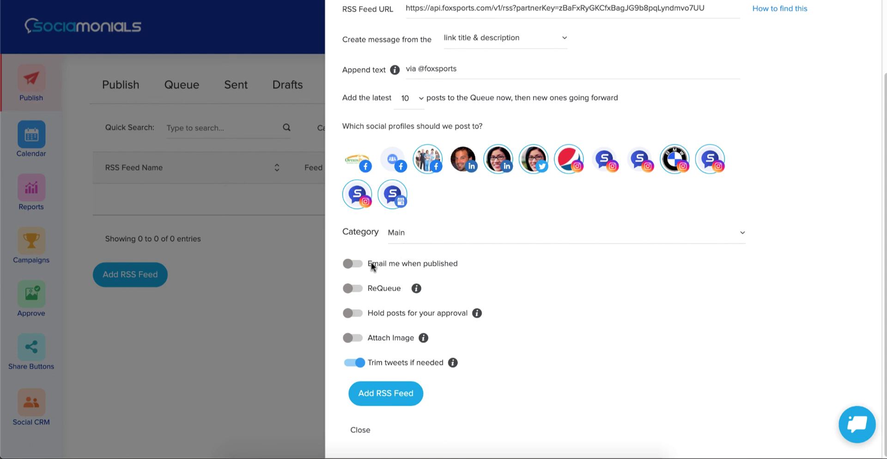
click(354, 289)
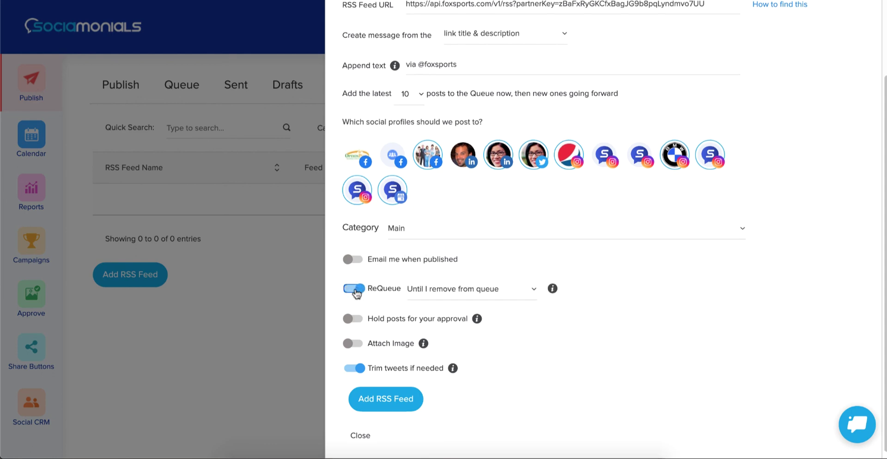
click(469, 293)
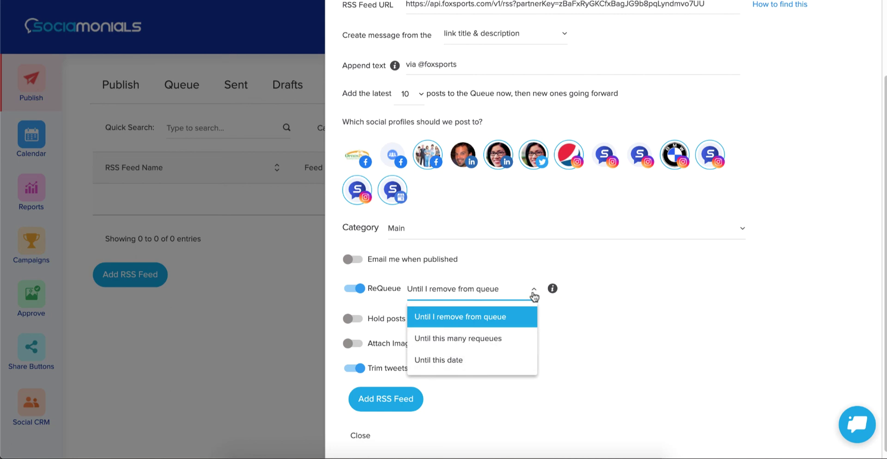
click(358, 289)
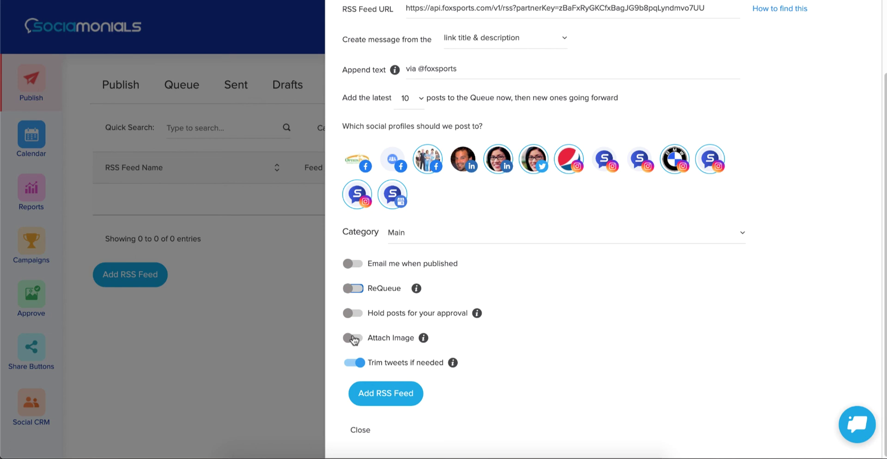
click(355, 340)
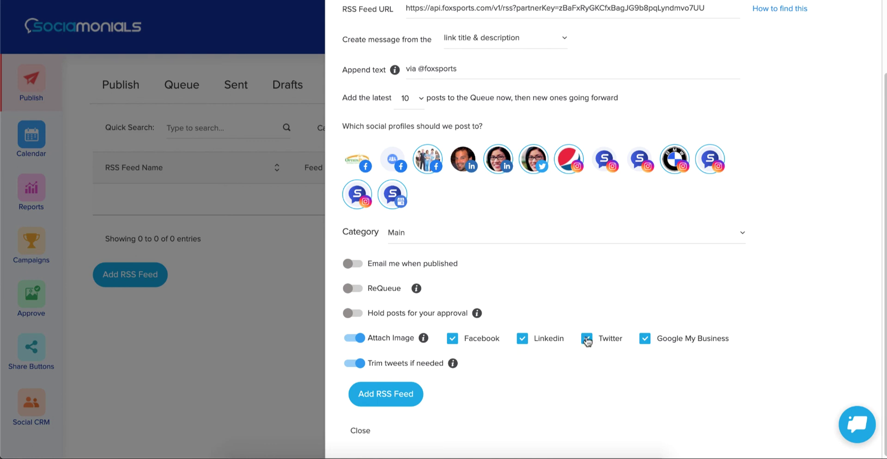
click(523, 339)
click(453, 339)
click(645, 339)
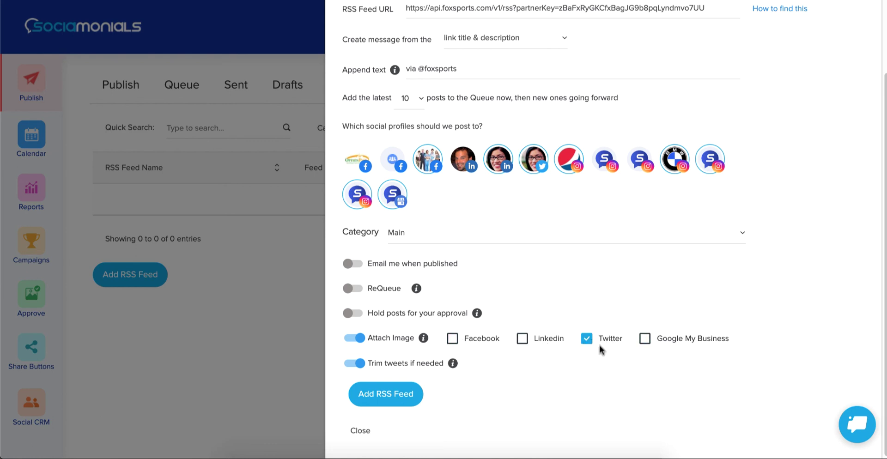
click(362, 338)
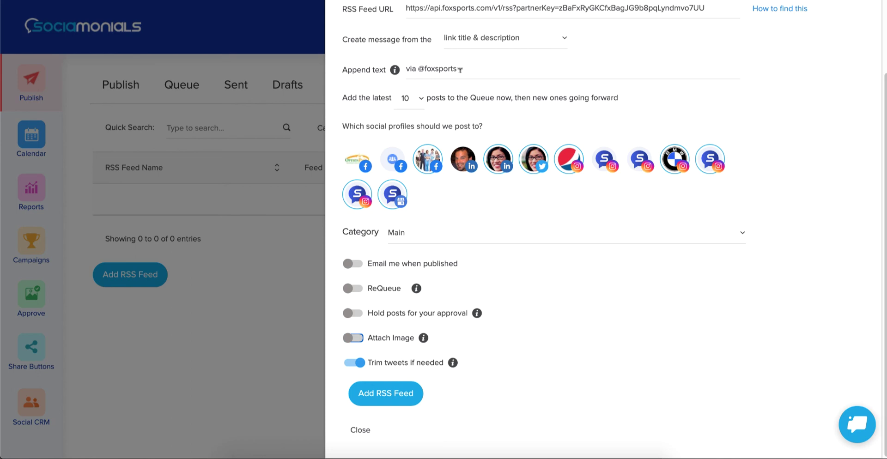
- Save the Sports feed, check its Actions menu, and view the Queue of RSS posts
click(388, 394)
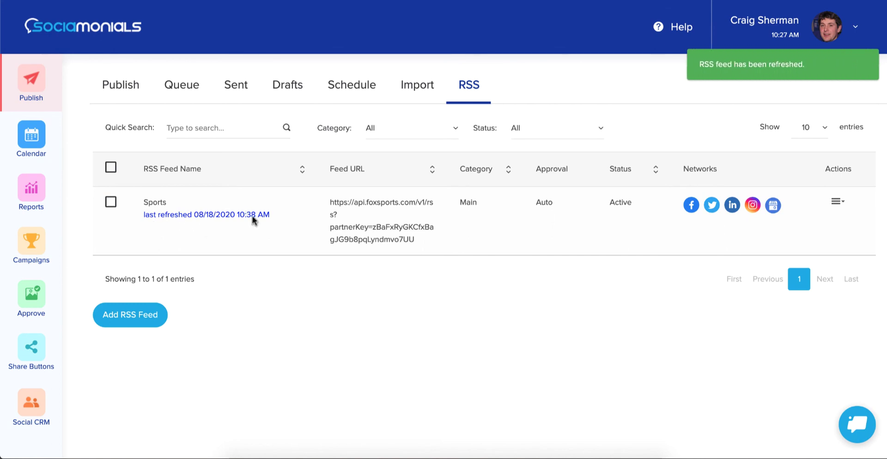
click(837, 202)
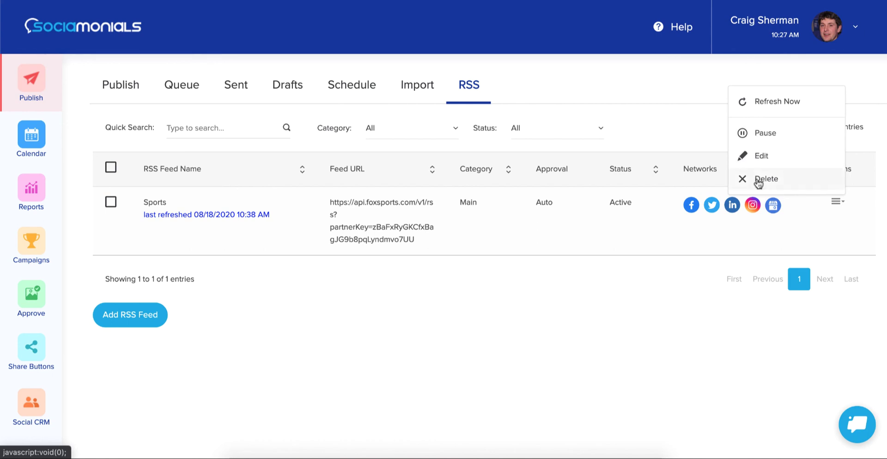
click(181, 87)
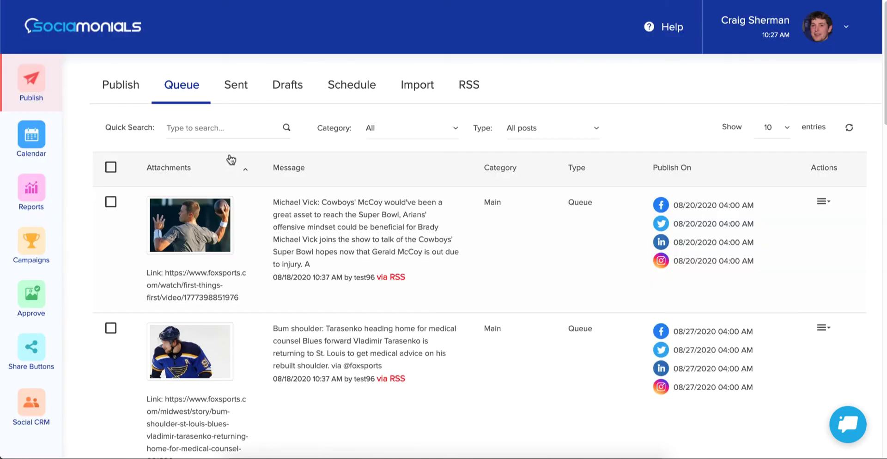
scroll(257, 211, down, 1)
scroll(257, 211, down, 5)
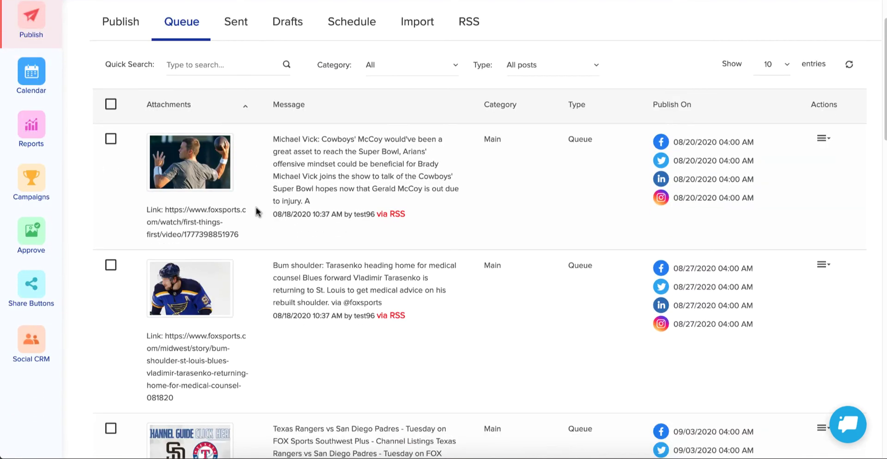
scroll(257, 212, down, 12)
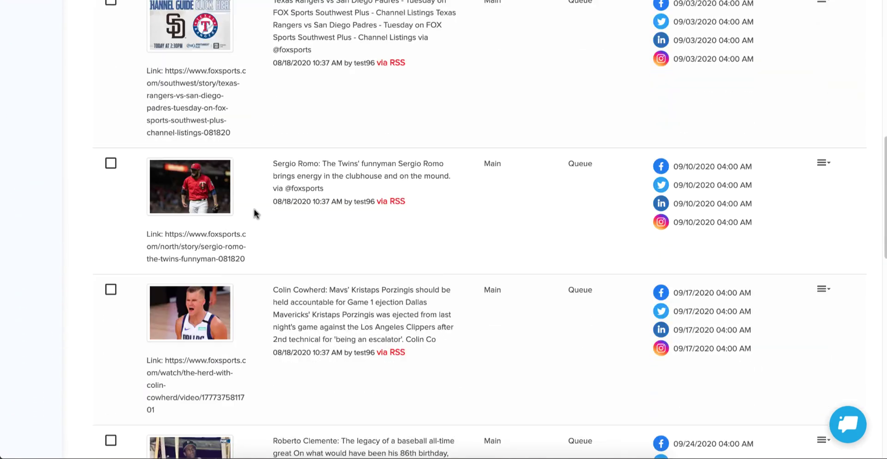
scroll(257, 213, down, 10)
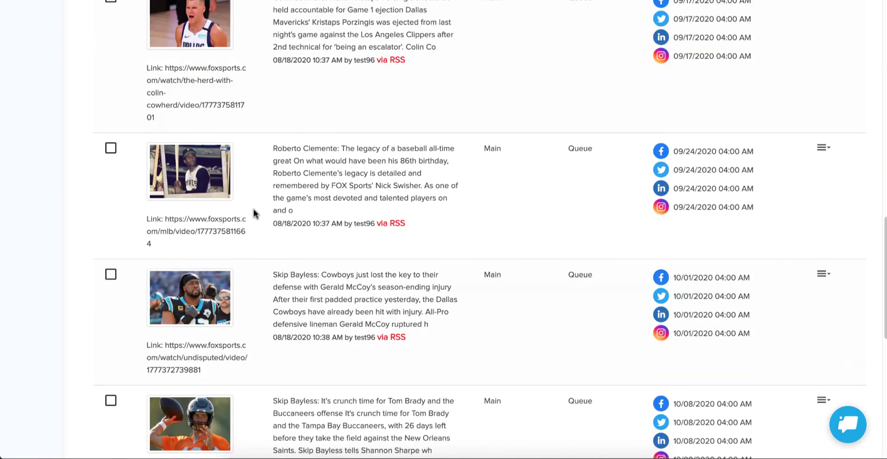
scroll(254, 211, up, 16)
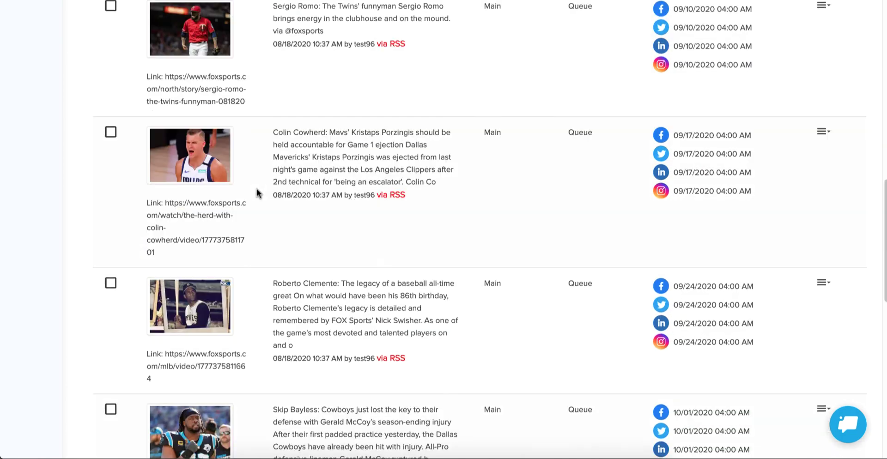
scroll(257, 193, up, 3)
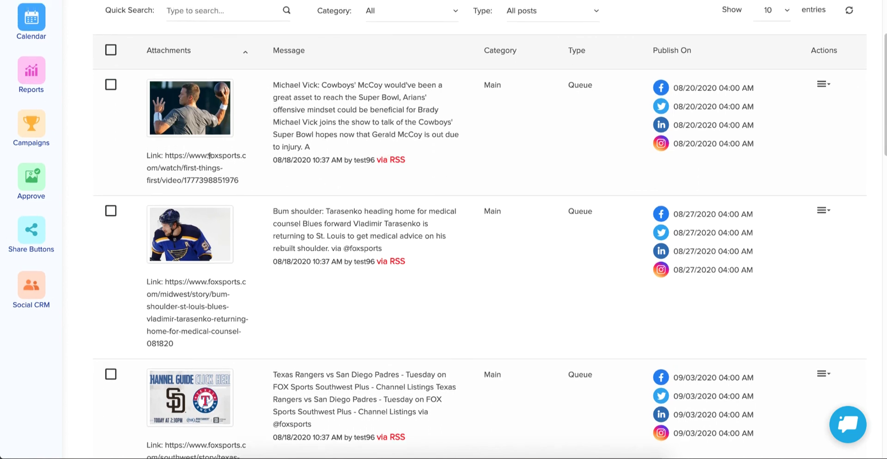
scroll(188, 157, up, 3)
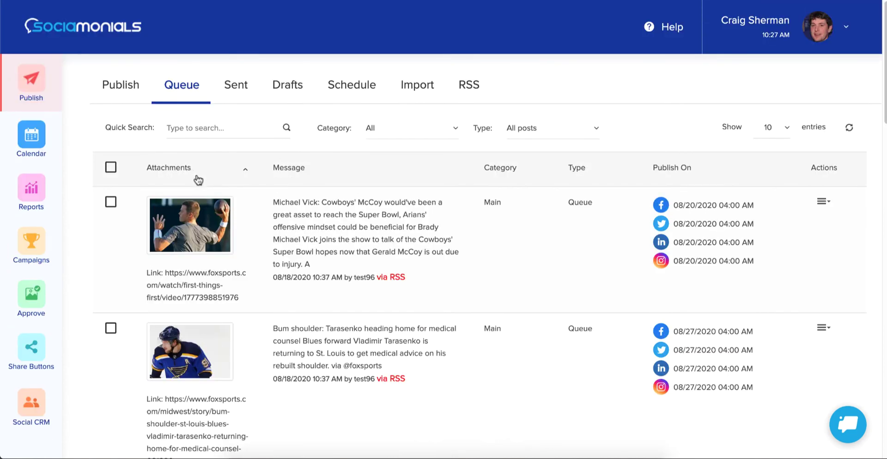
- Go back to the RSS feeds list, which now shows Sports as Active with Auto approval
click(468, 90)
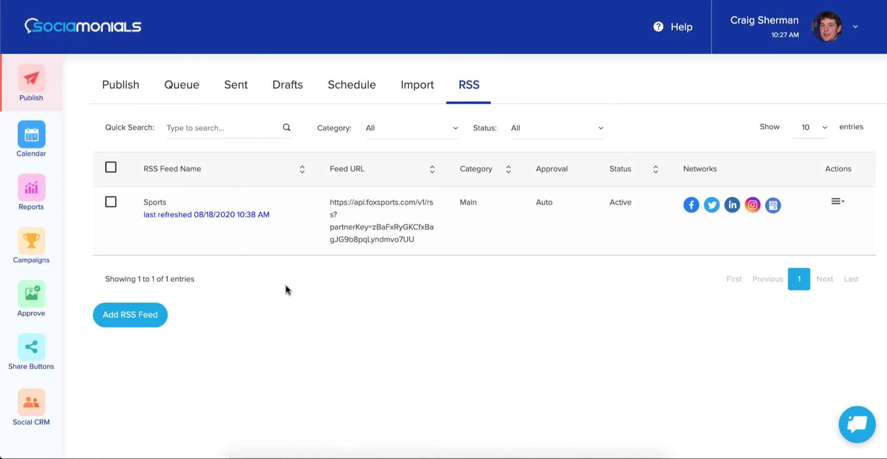